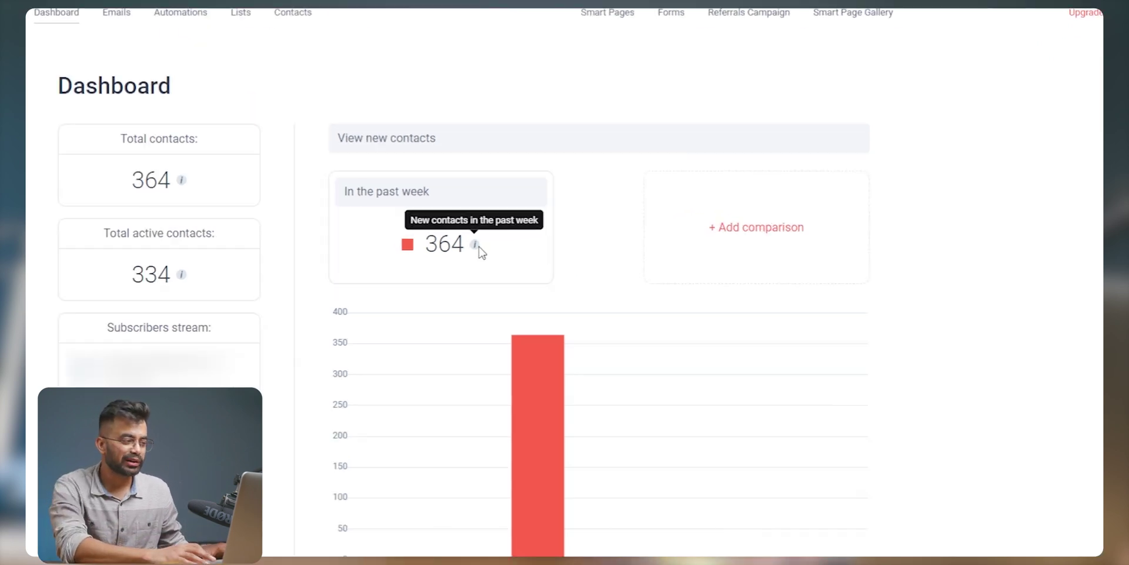
Step: Add a comparison period to the new-contacts stats, then view the Emails list of 12 RSS emails
click(708, 237)
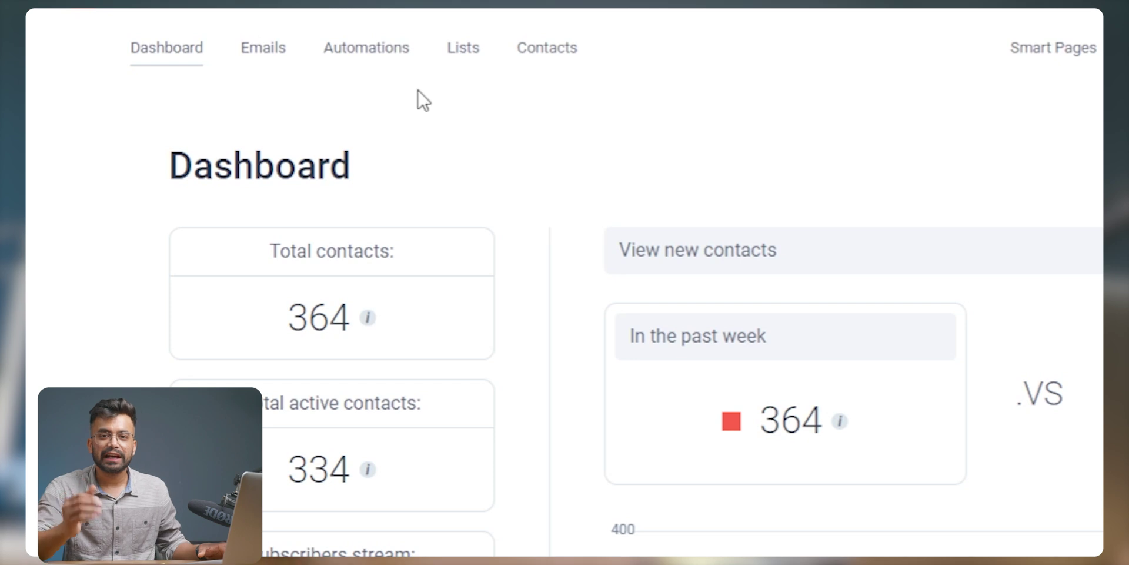
click(266, 54)
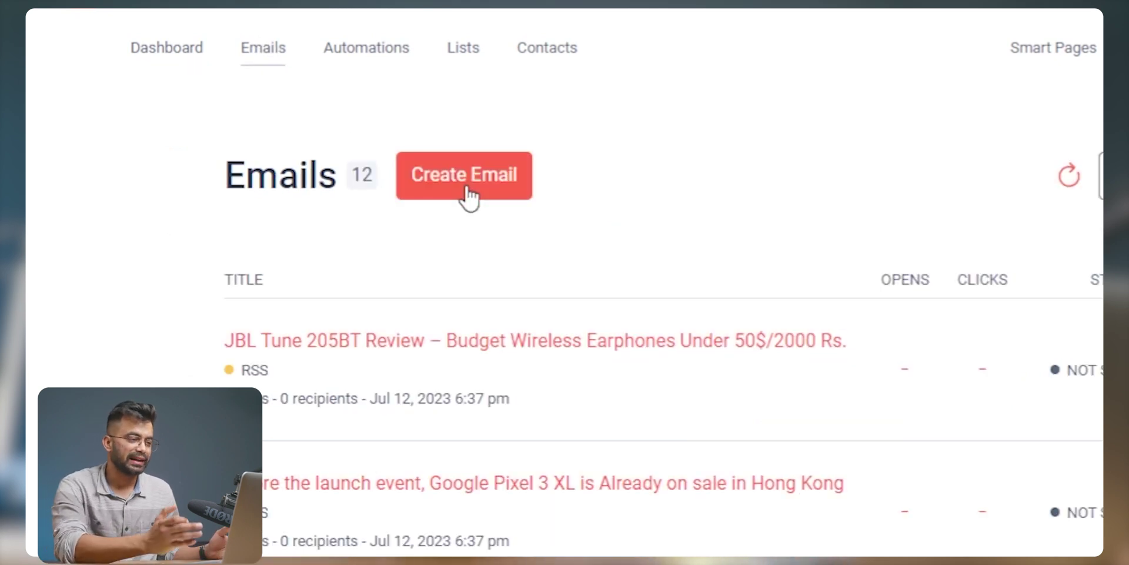
click(468, 187)
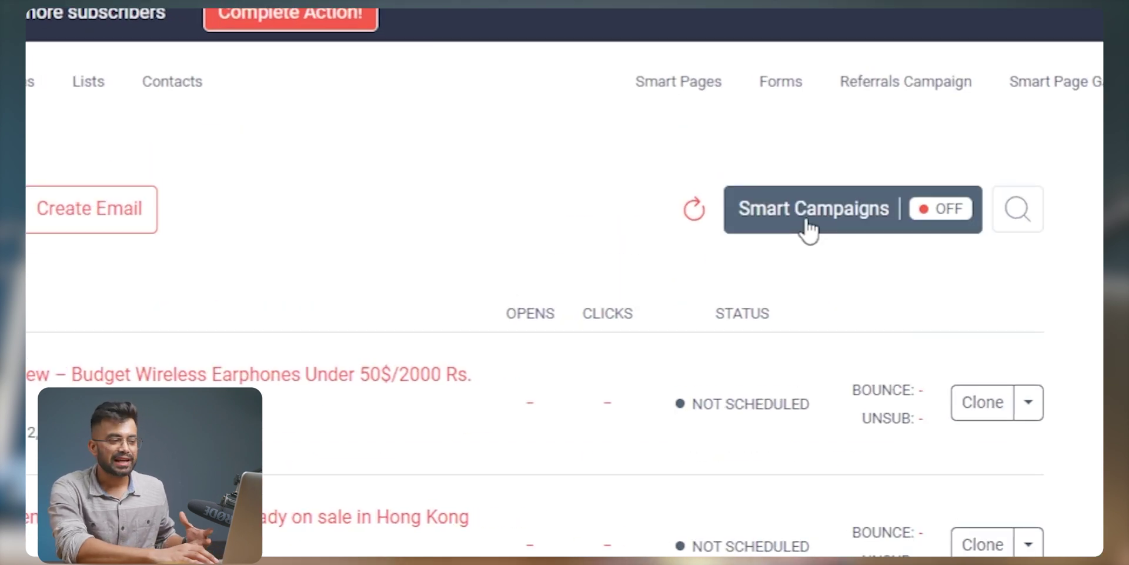
Step: In Smart Campaigns, enable Content Updates and tick The Inventar for an auto-scheduled Weekly Newsletter
click(873, 228)
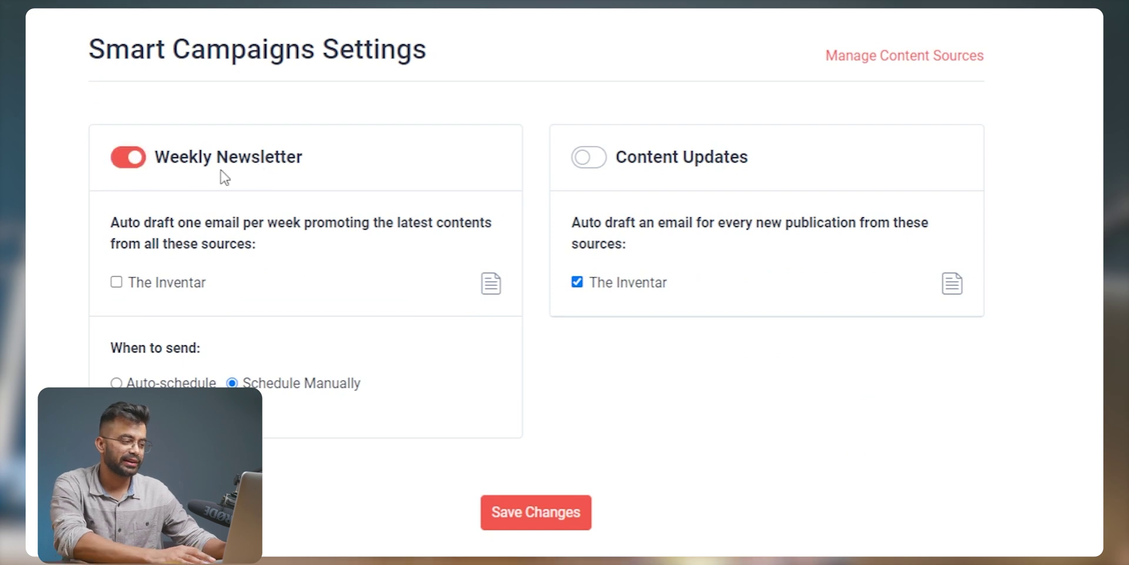
click(600, 162)
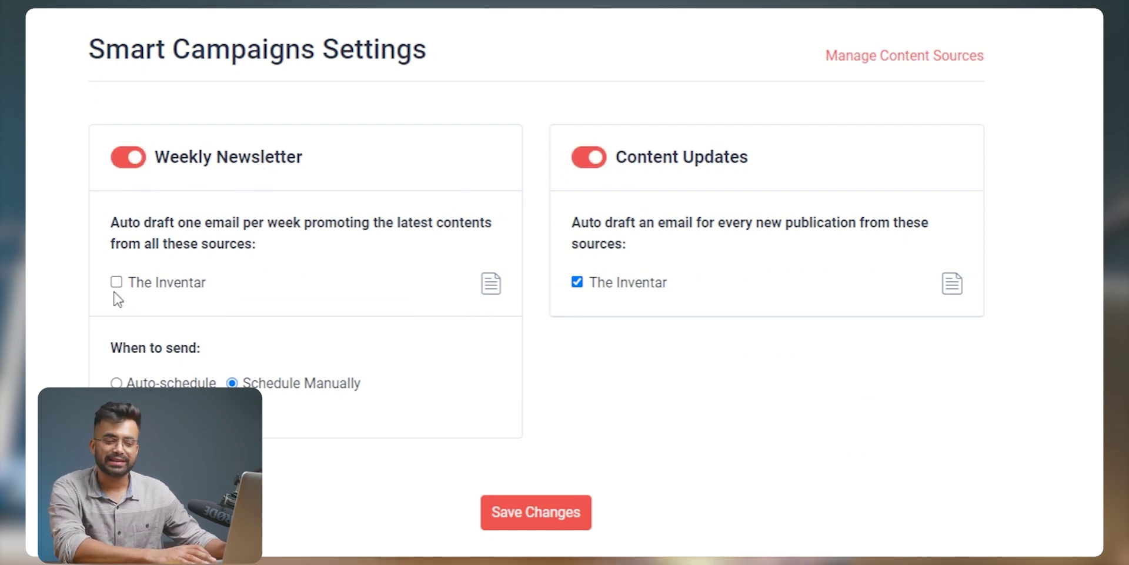
click(168, 285)
scroll(167, 276, down, 2)
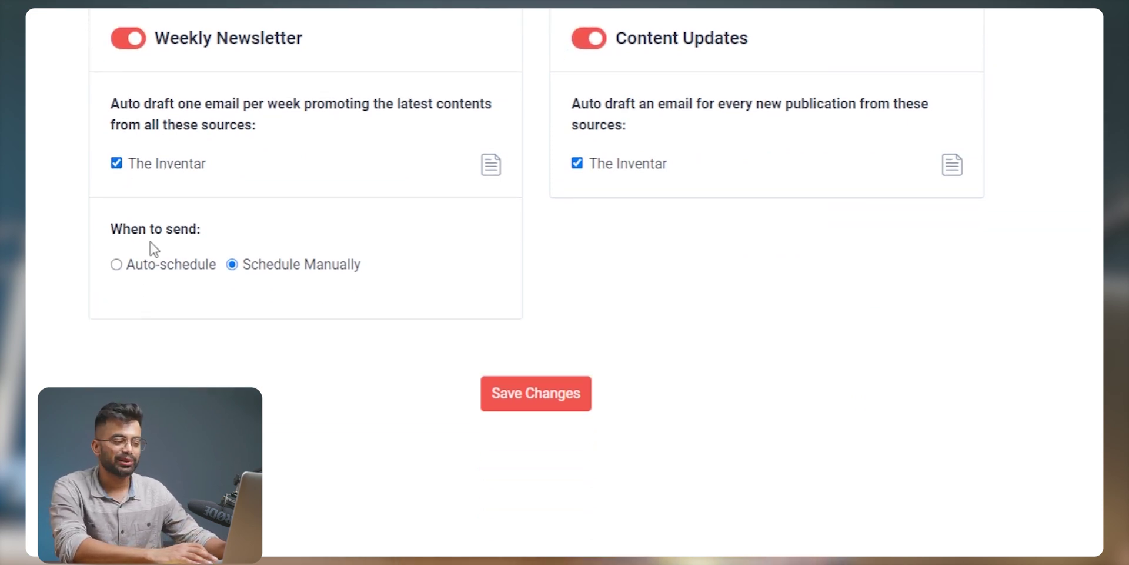
click(182, 268)
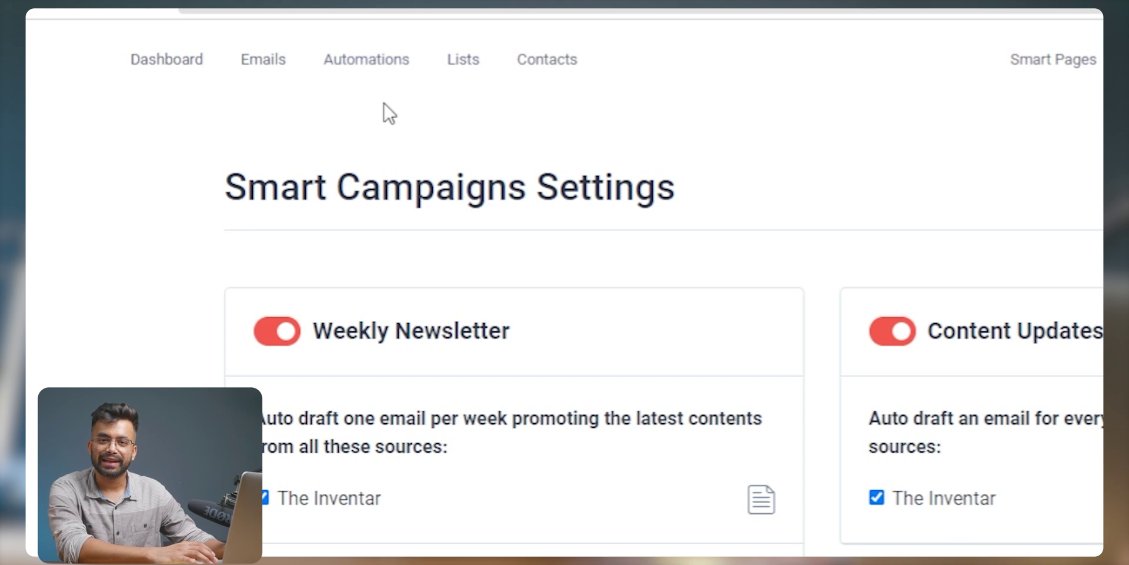
Step: Create a Welcome Email Series automation from a template and show the first email's options
click(372, 64)
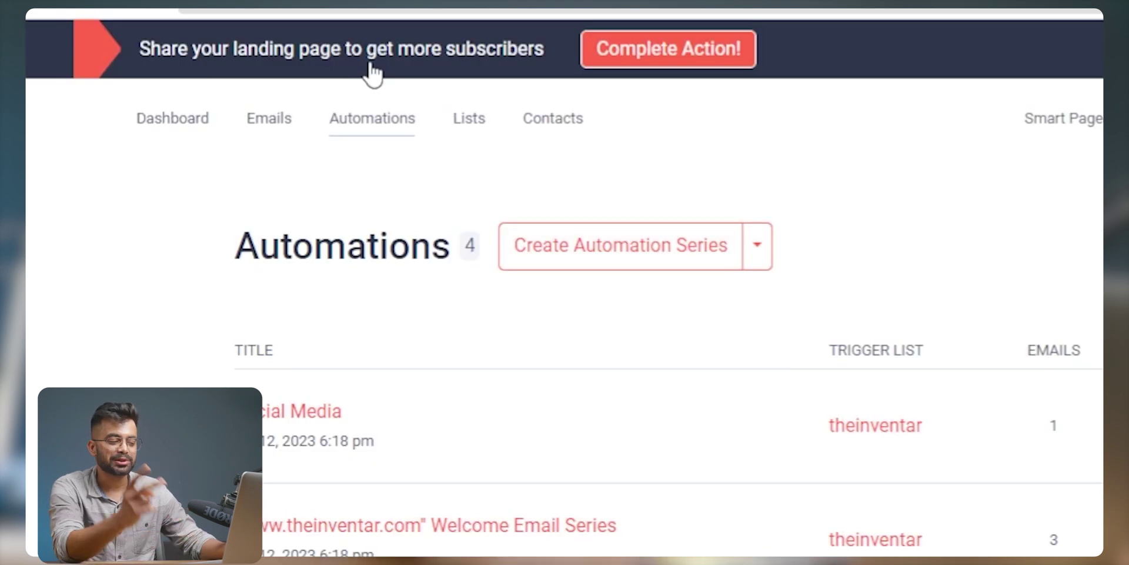
click(757, 246)
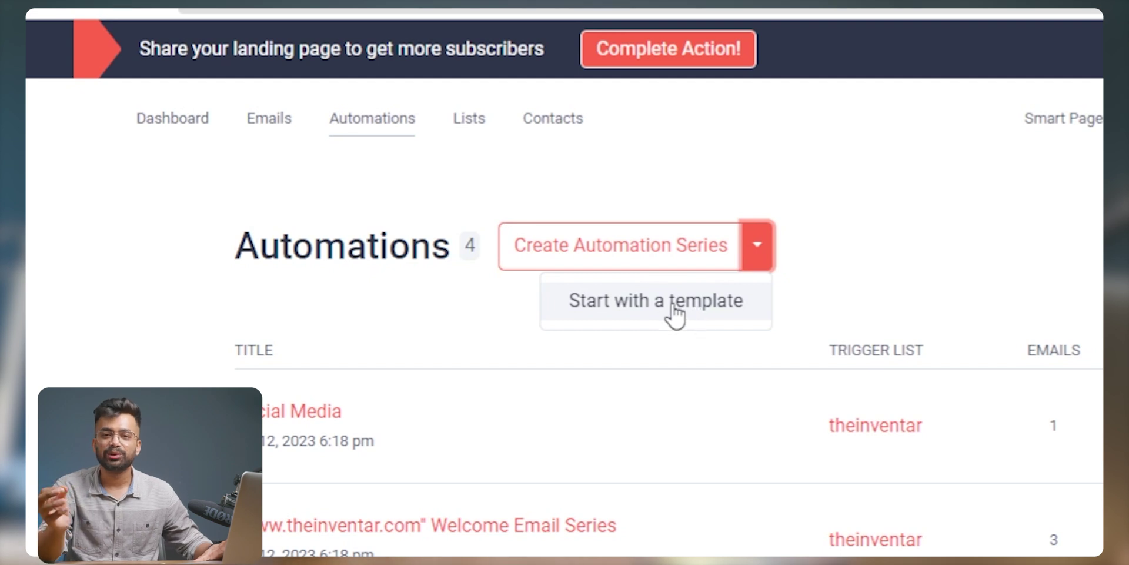
click(576, 322)
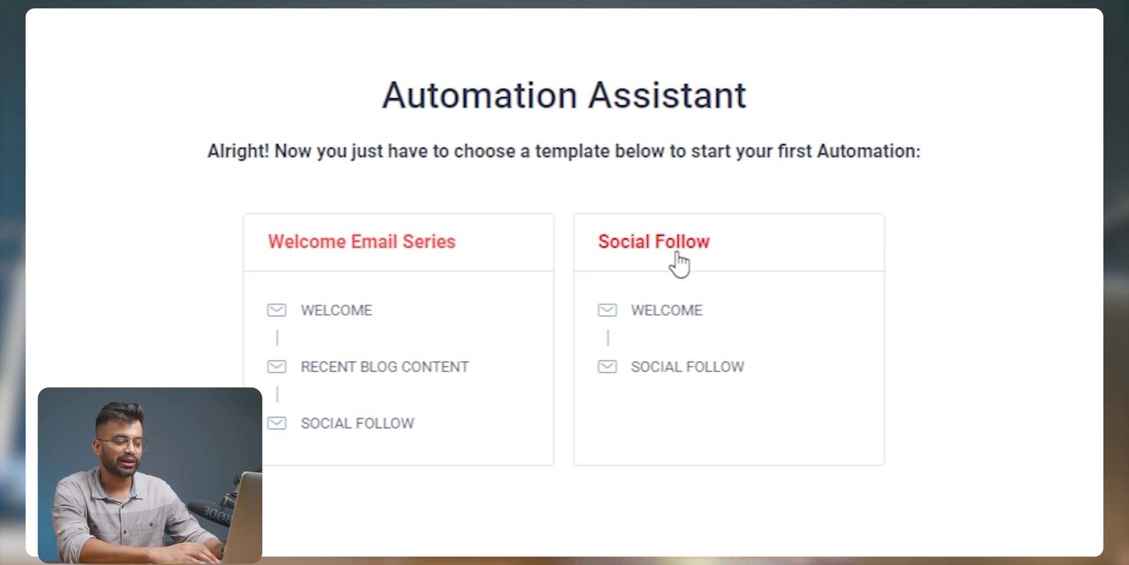
click(437, 253)
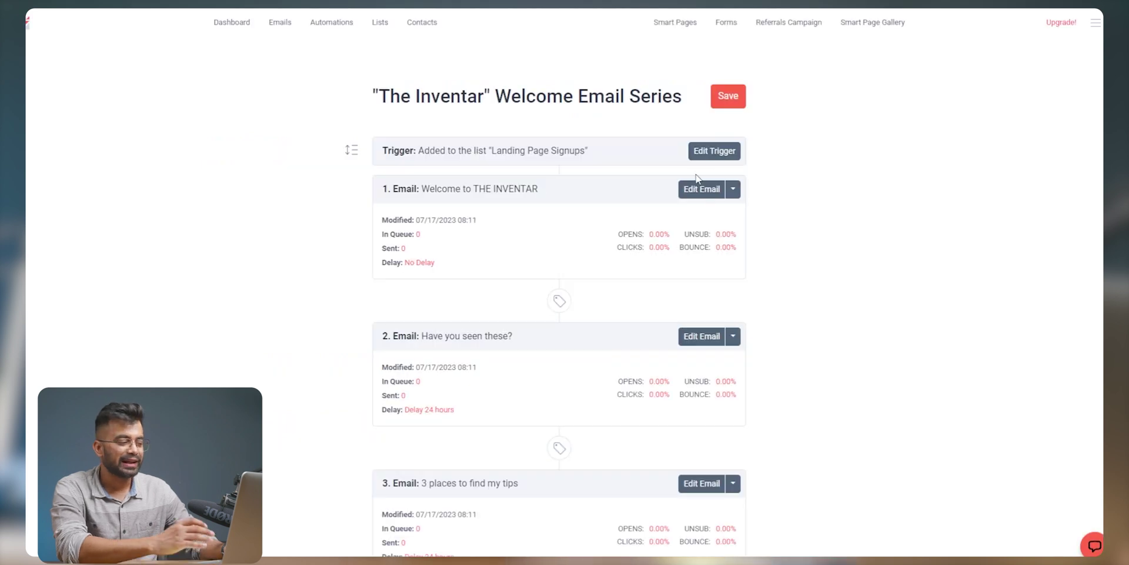
scroll(552, 306, down, 2)
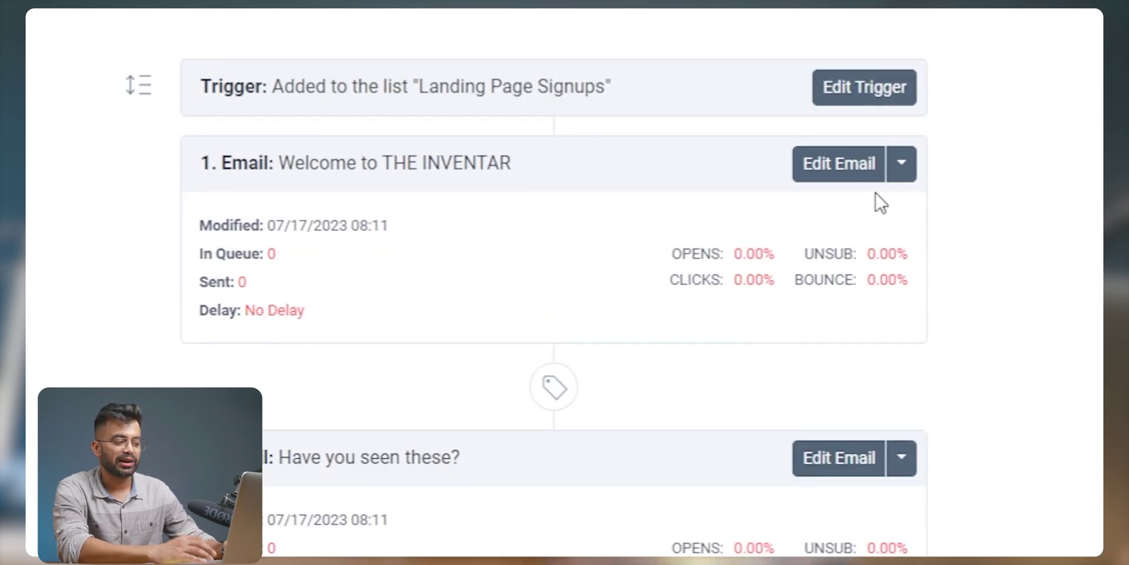
click(891, 178)
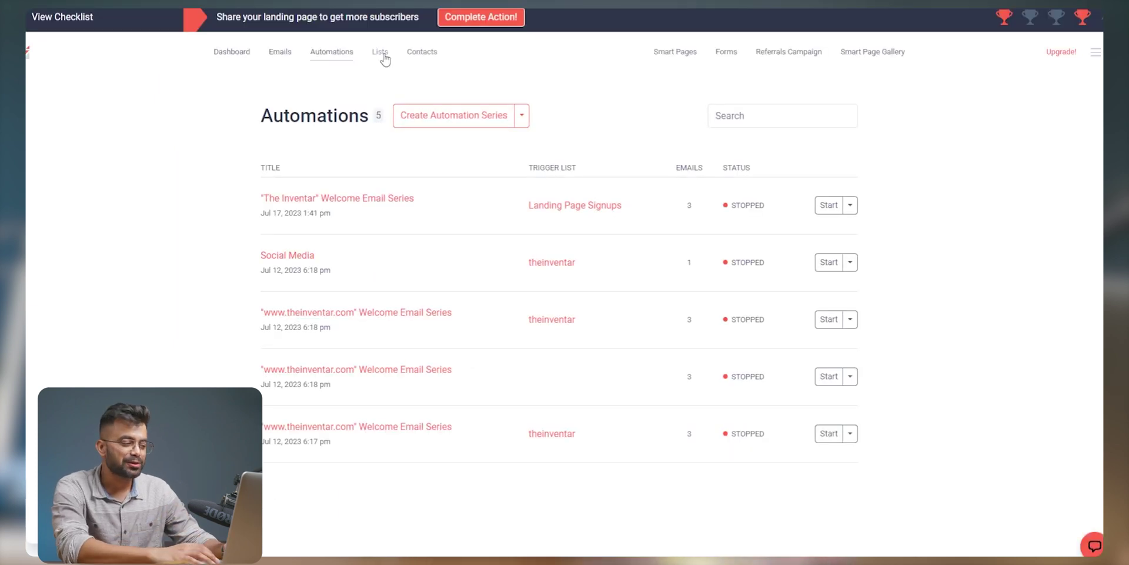
Step: Check the Landing Page Signups list options, then view the 364 contacts and their import/export options
click(380, 53)
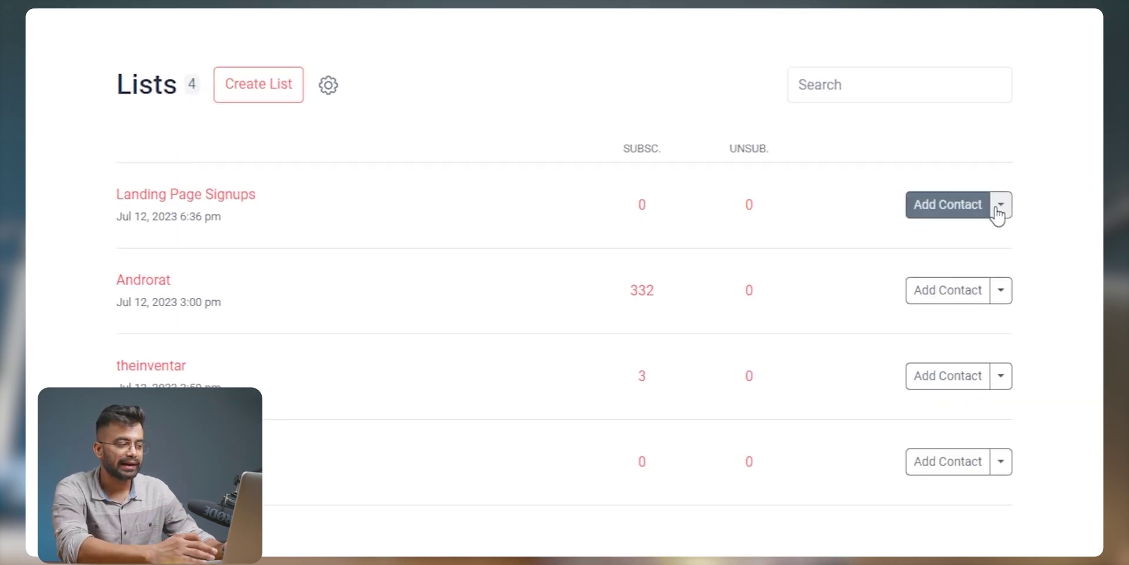
click(859, 196)
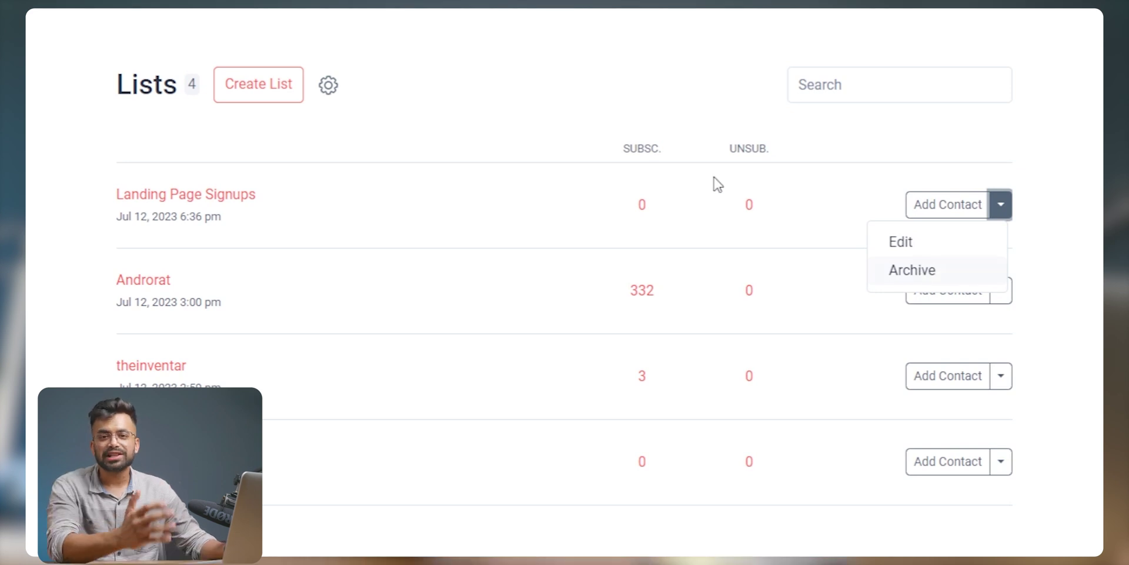
click(473, 94)
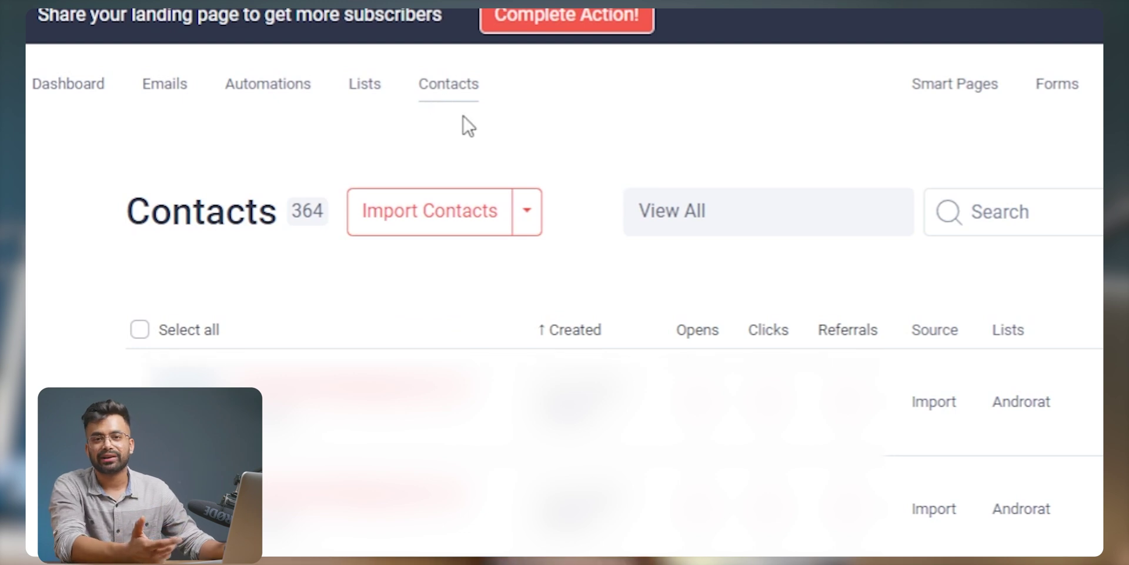
click(520, 210)
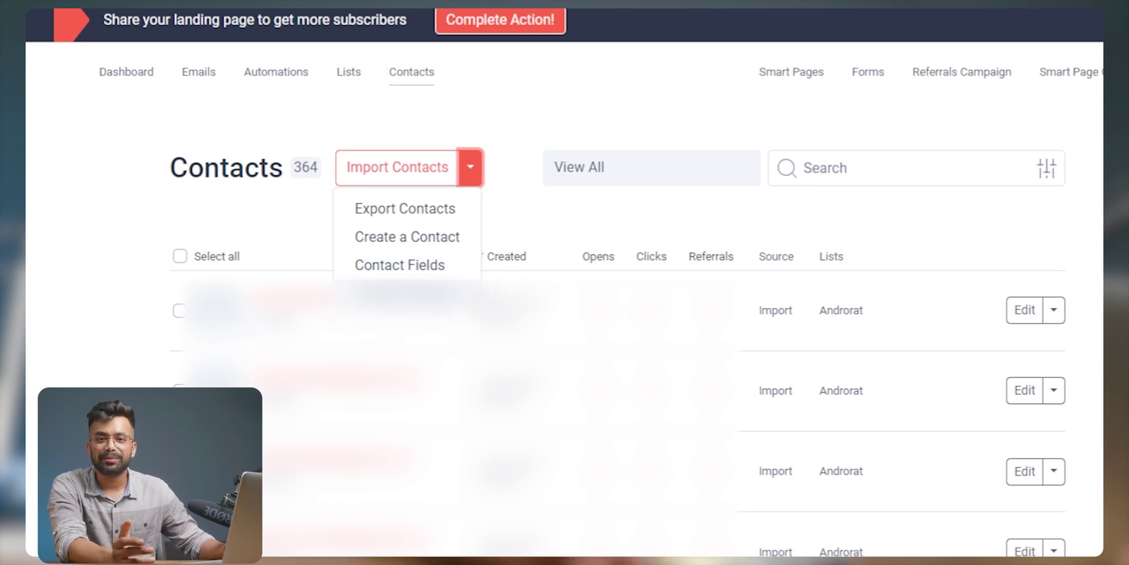
click(550, 225)
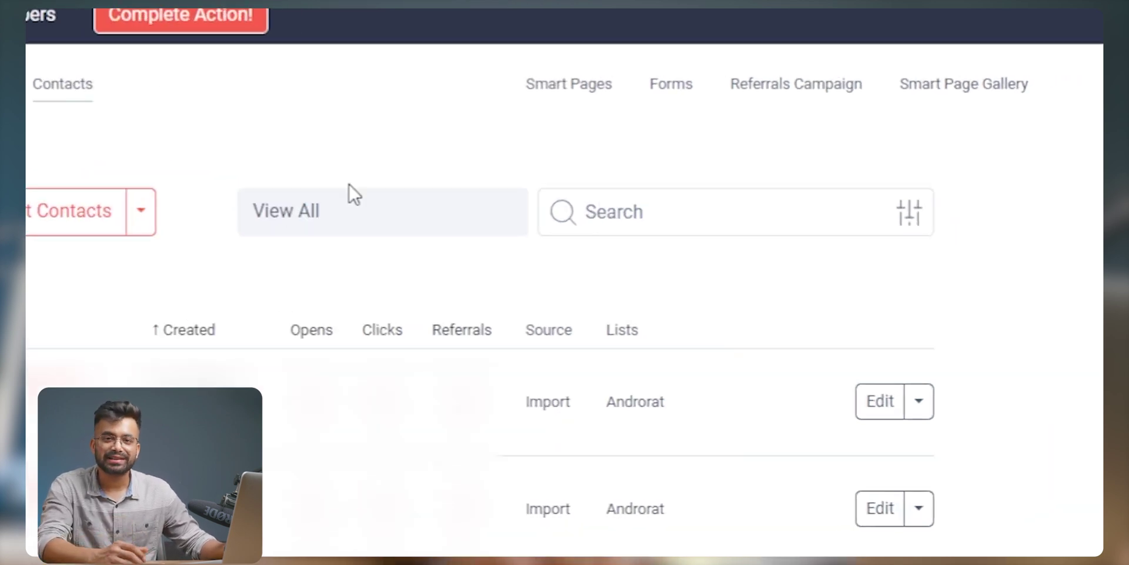
Step: Create a blank smart page titled 'Sample Page' with content 'This Can be Our Landing Page Content'
click(544, 91)
click(217, 211)
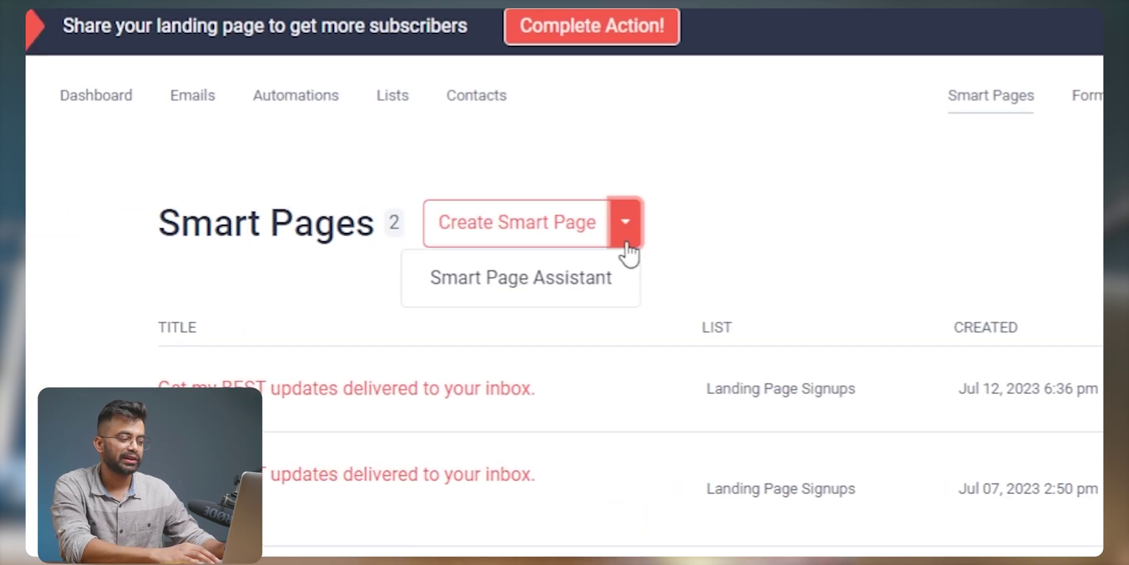
click(135, 231)
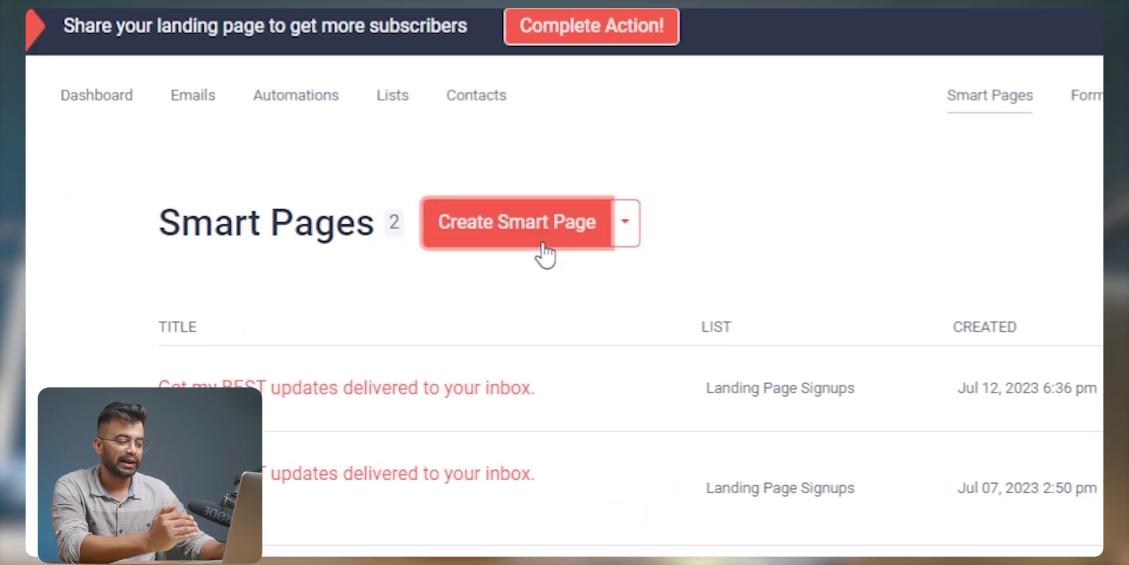
click(545, 252)
text(Sample Page)
click(537, 297)
text(This Can be Our Landing Page Content)
scroll(537, 298, down, 7)
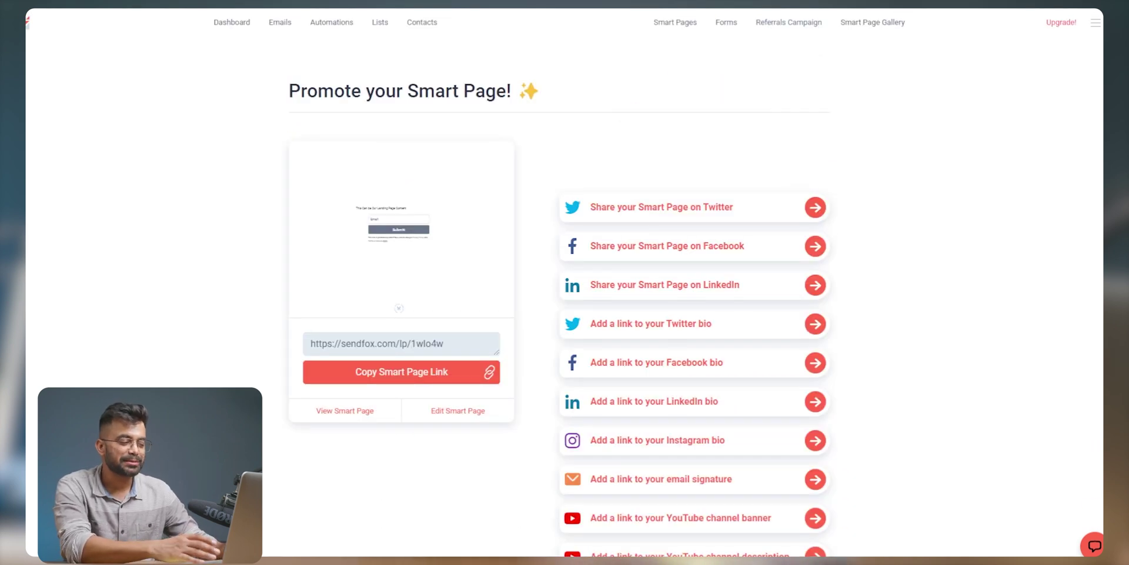
Step: Back in Smart Pages, launch the Smart Page Assistant to build a page from a website
click(692, 34)
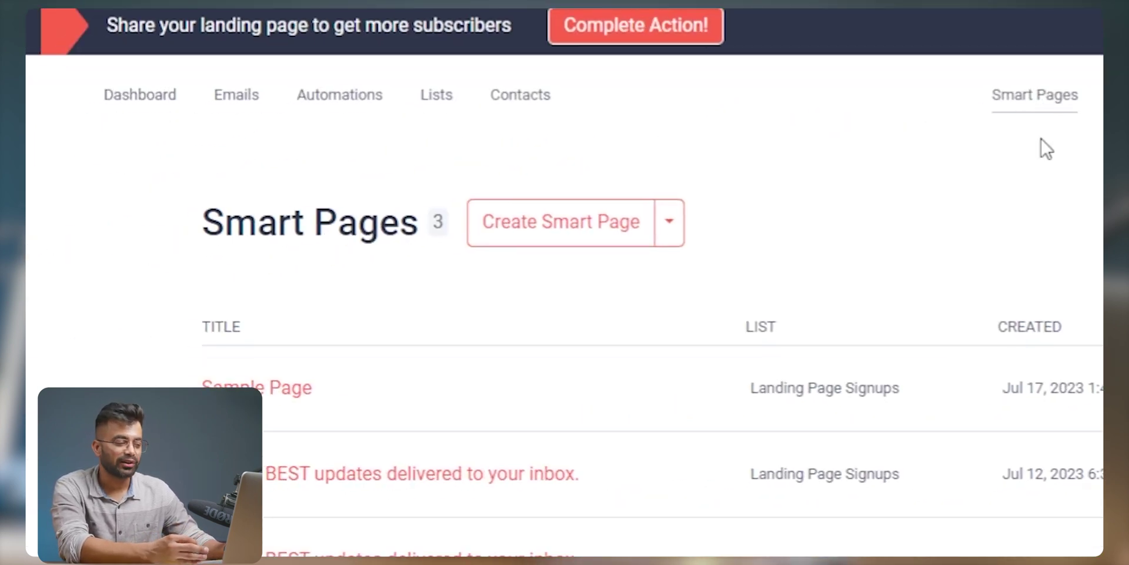
click(670, 221)
click(633, 297)
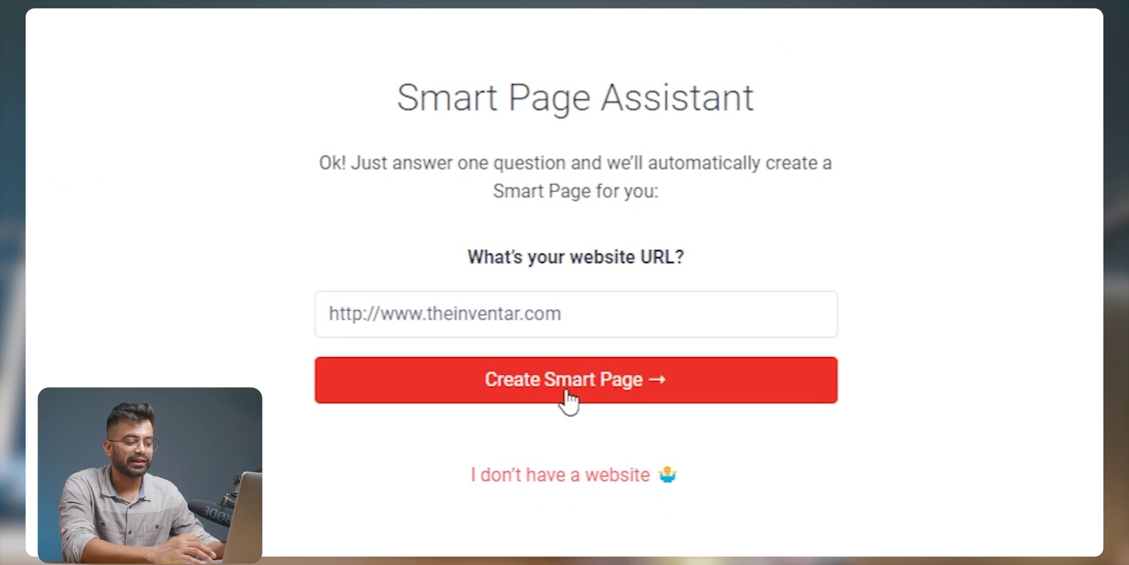
click(567, 391)
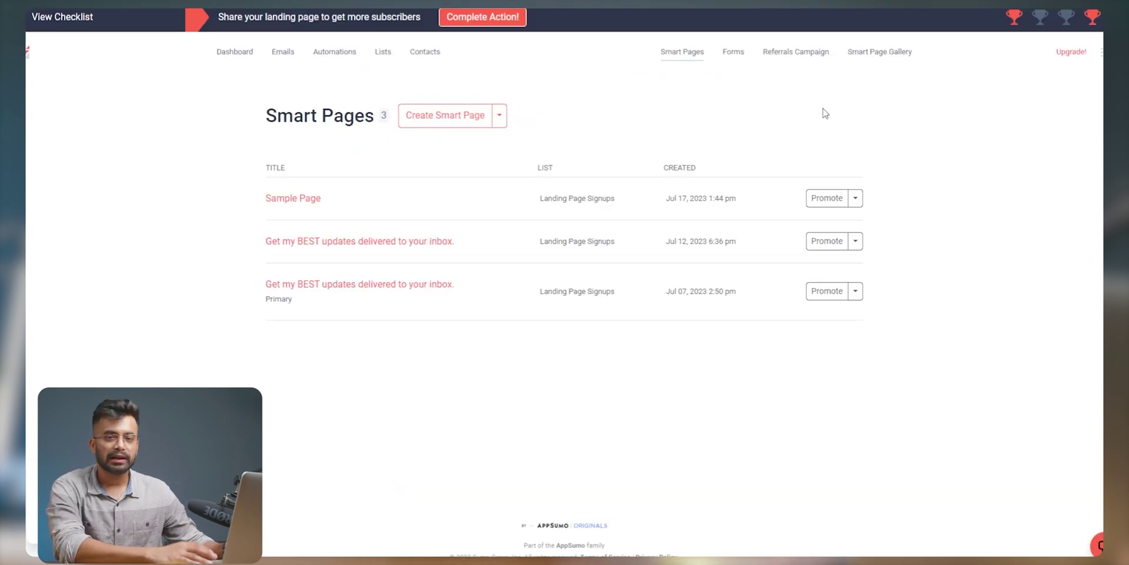
Step: Start a new form from the empty Forms section, review its settings, then go to Referrals Campaign
click(735, 55)
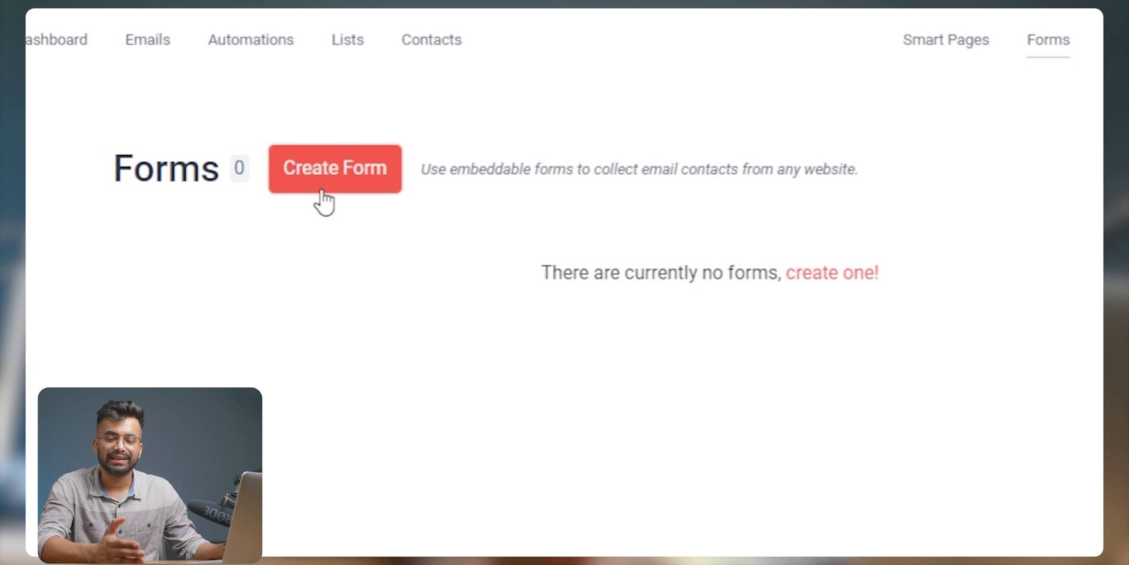
click(322, 189)
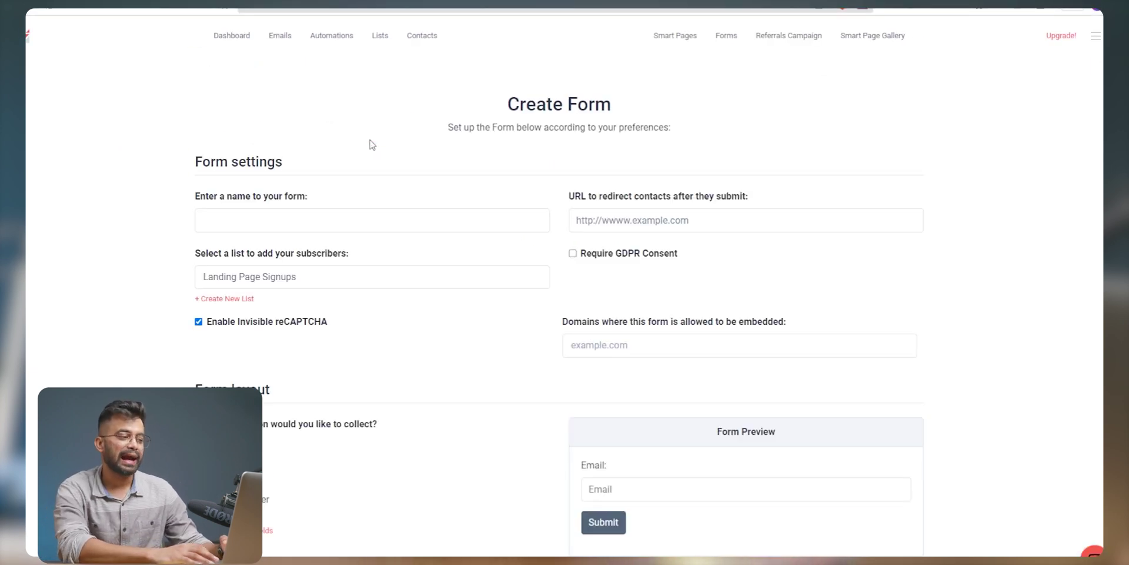
scroll(146, 277, down, 1)
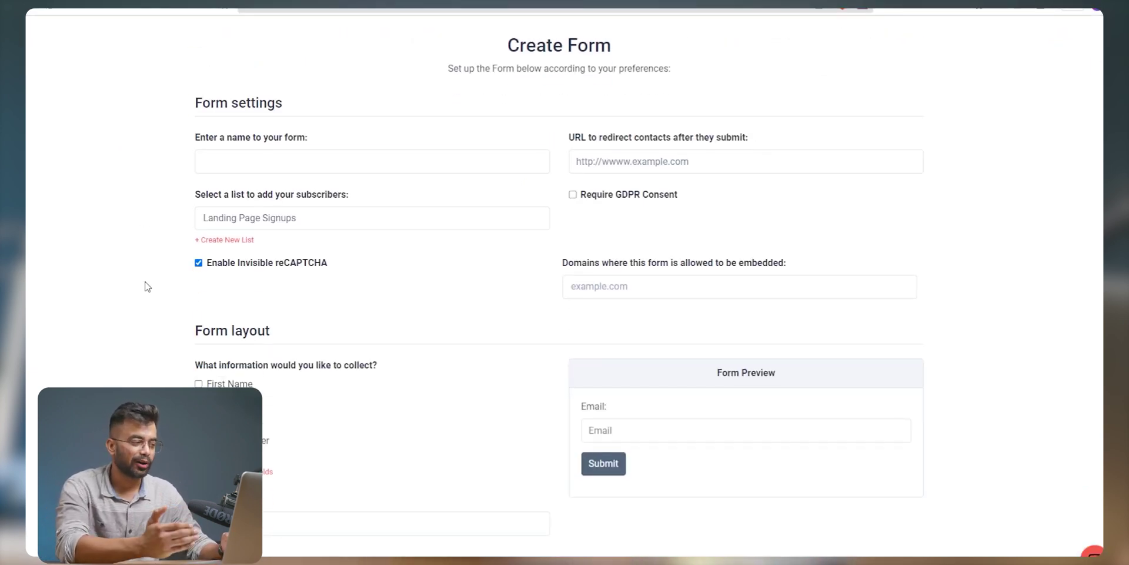
scroll(569, 456, down, 3)
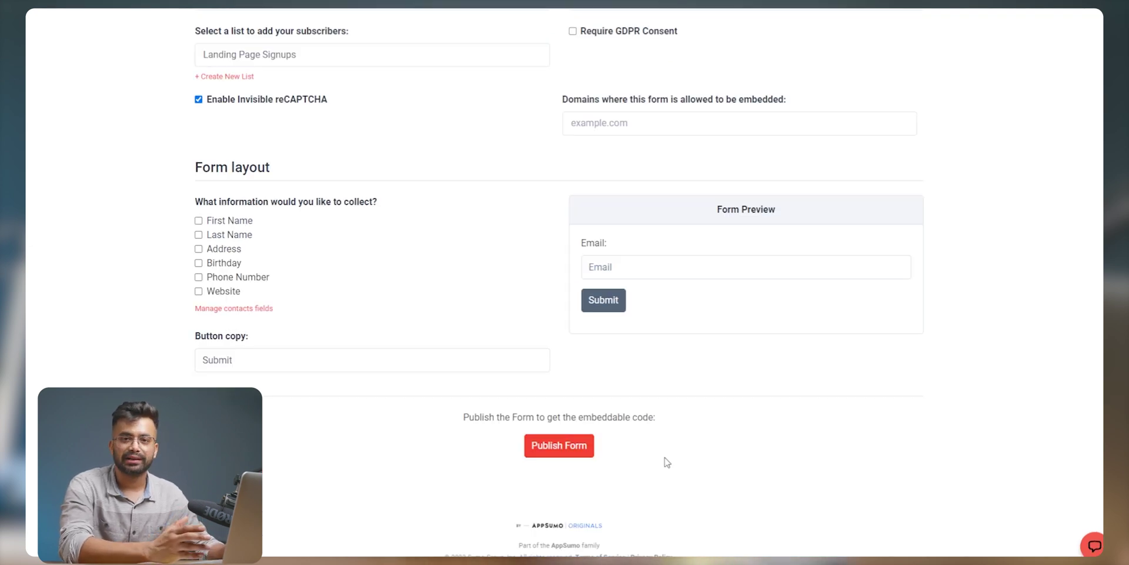
scroll(597, 458, up, 4)
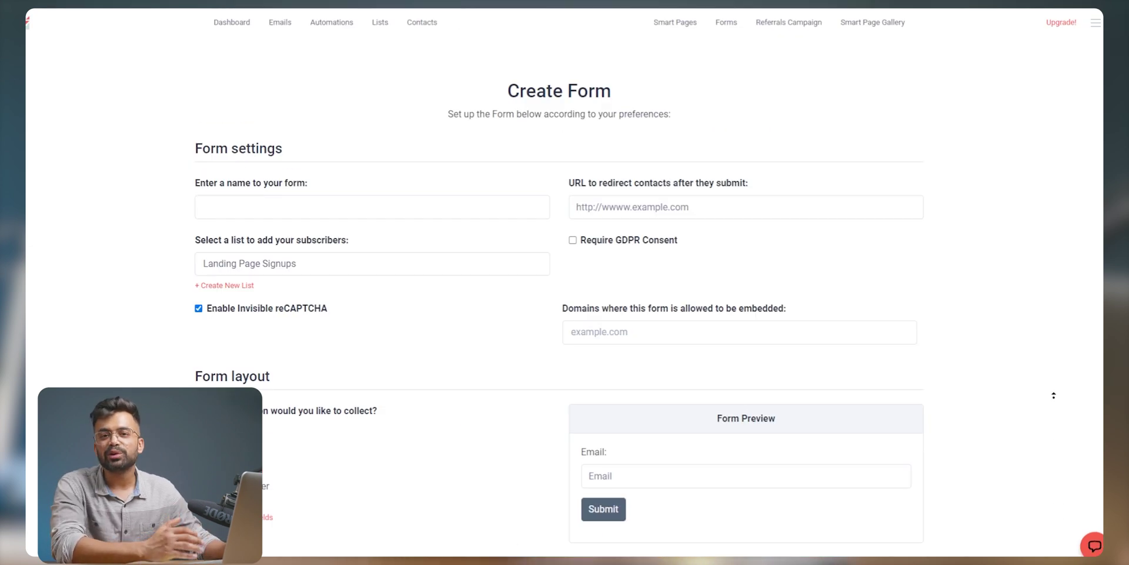
click(784, 29)
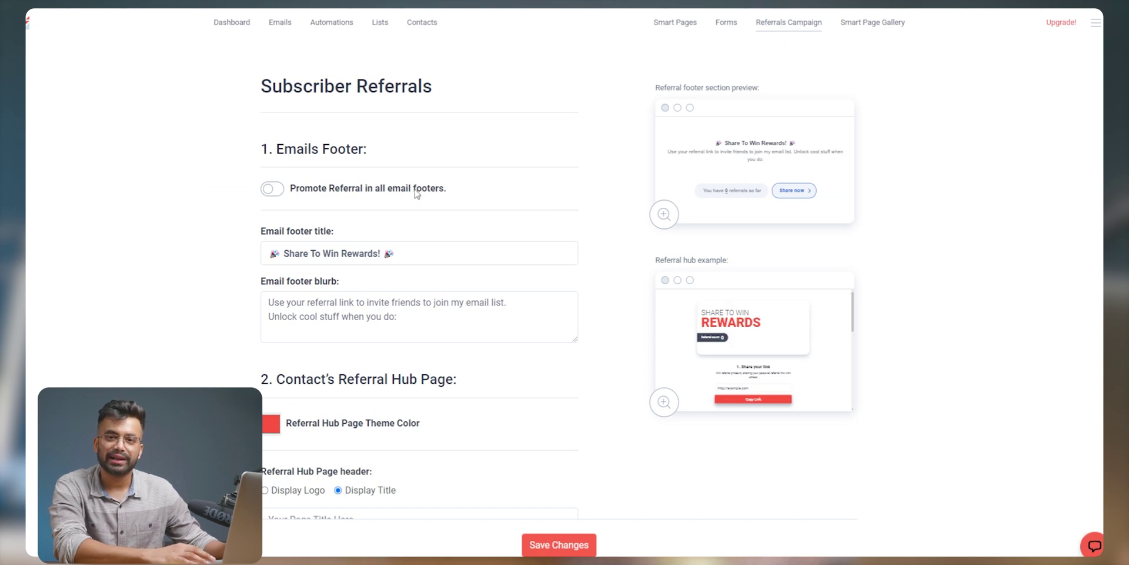
scroll(416, 194, down, 1)
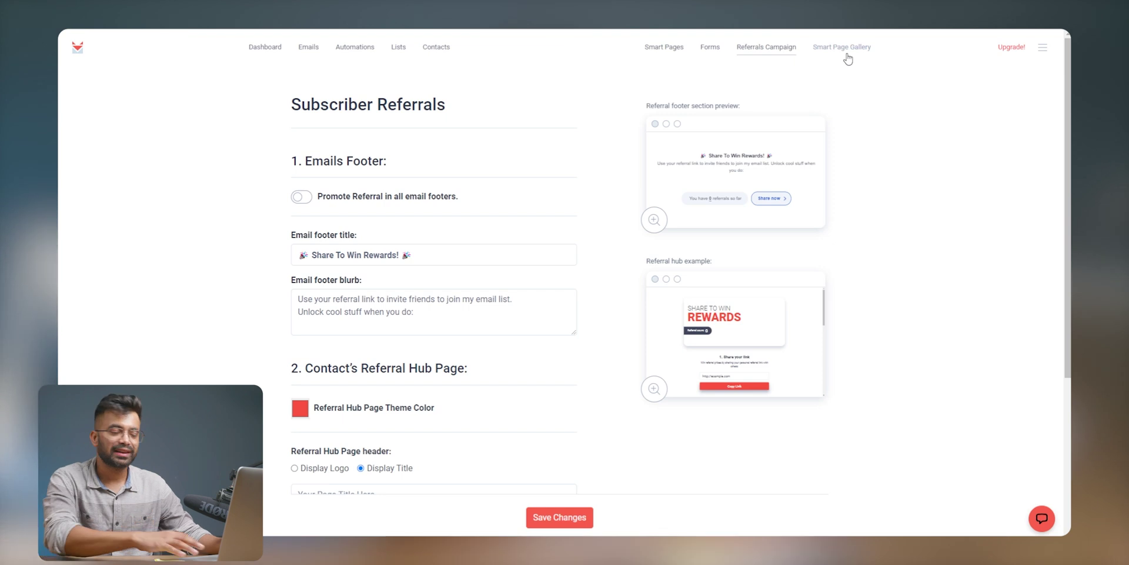
Step: Browse the Smart Pages Gallery's 1,801 community pages by scrolling through the thumbnails
click(845, 49)
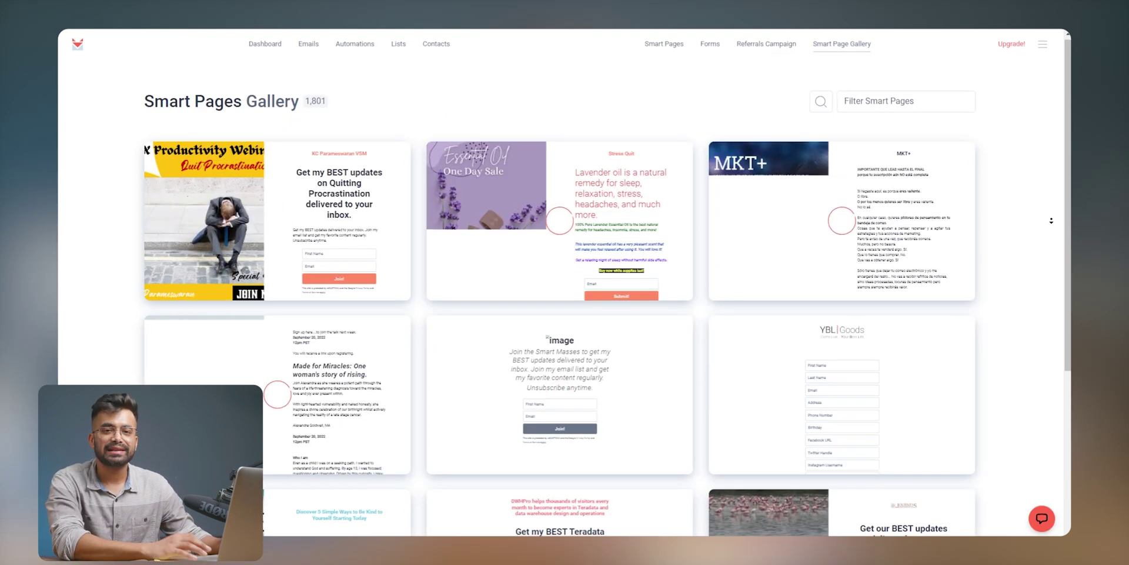
scroll(1051, 220, down, 1)
scroll(1051, 221, down, 3)
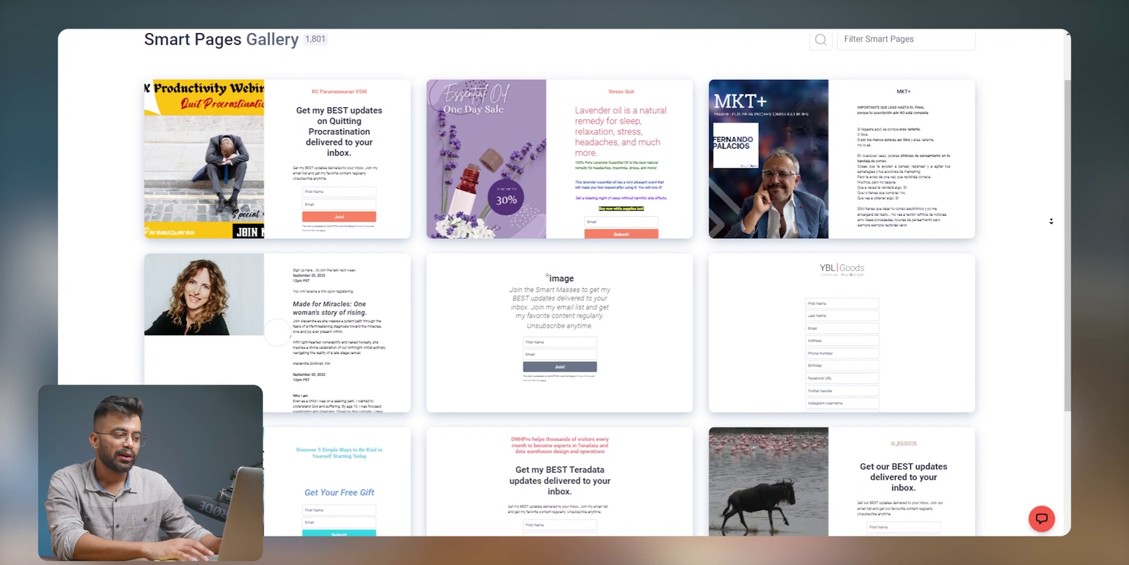
scroll(1051, 221, down, 4)
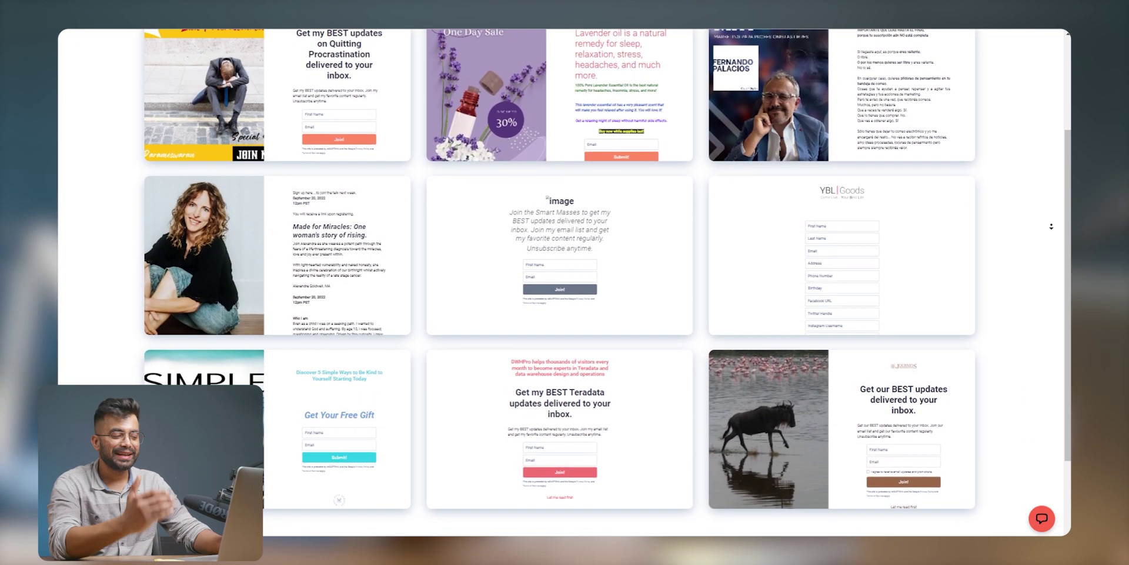